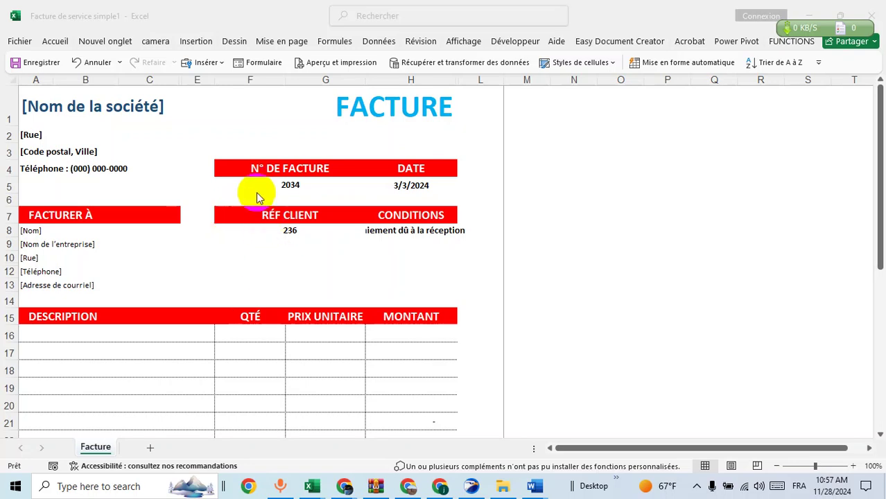
Step: Open the Publish as PDF or XPS dialog from File > Export > Create PDF/XPS Document
left_click(20, 43)
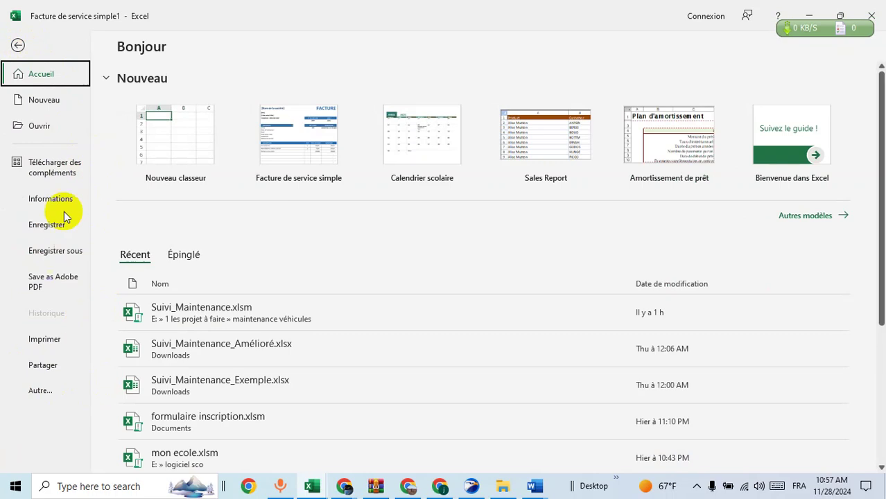
left_click(48, 392)
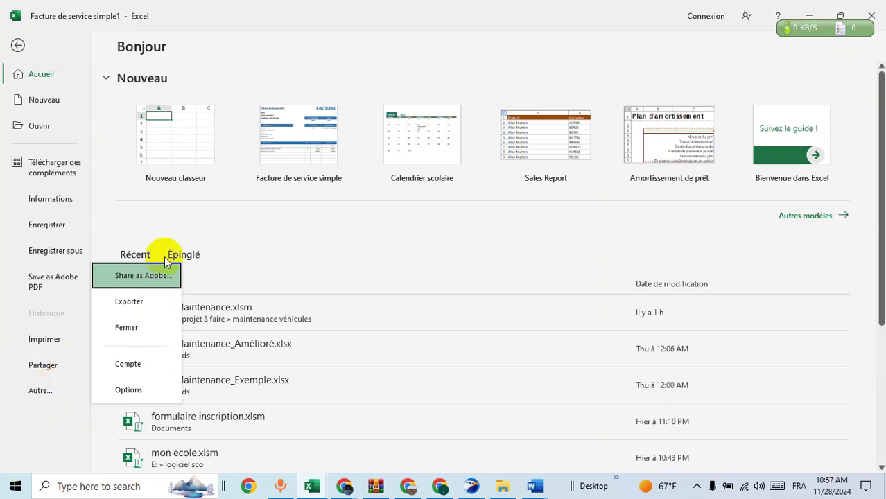
left_click(133, 303)
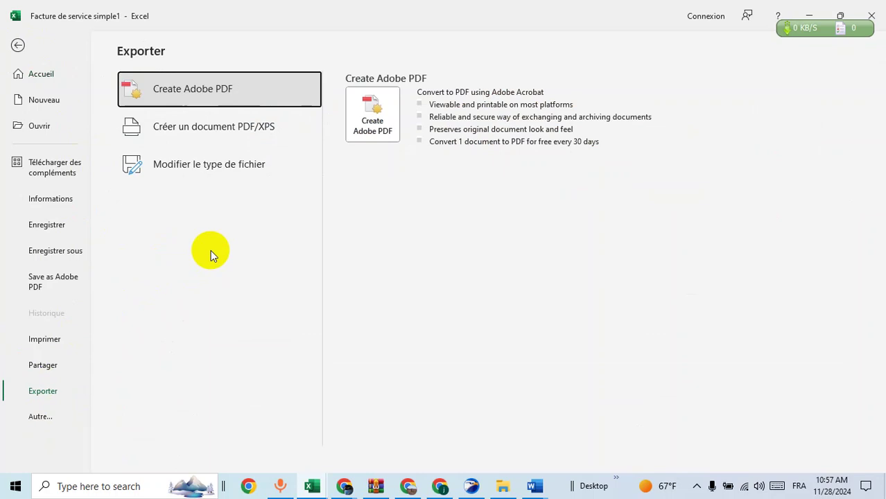
left_click(206, 126)
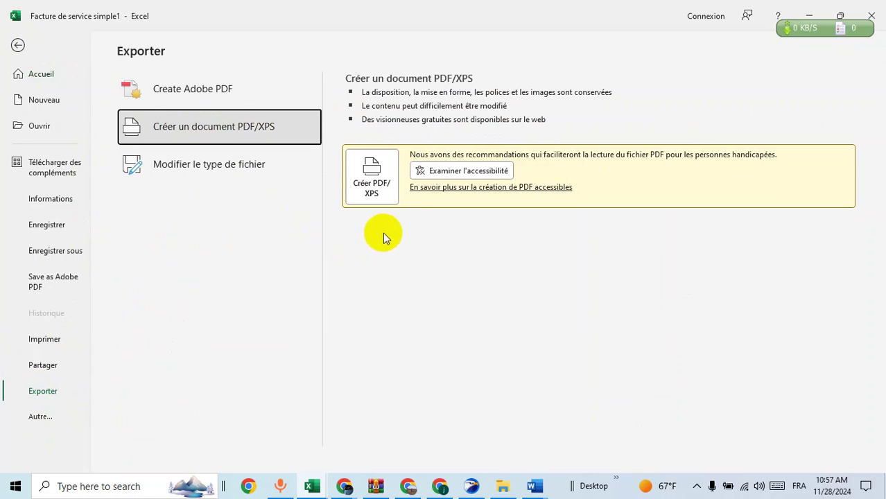
left_click(373, 175)
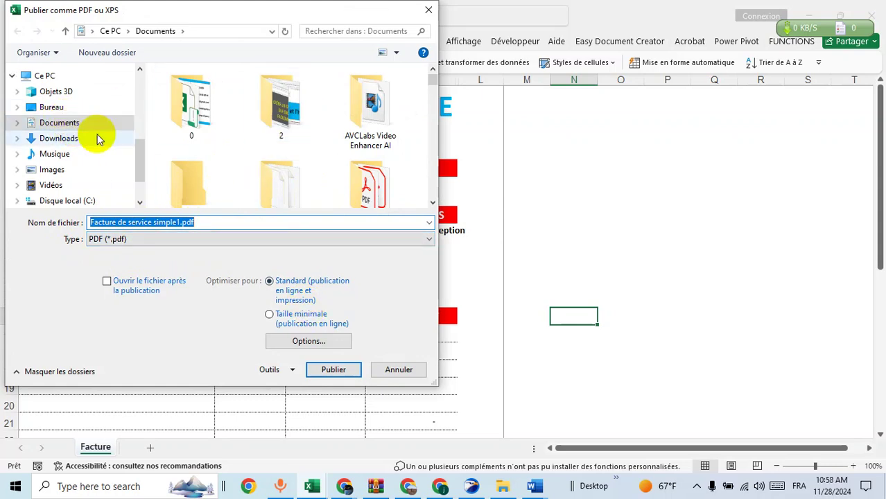
Step: Publish 'Facture de service simple1.pdf' into the maintenance véhicules folder and open it from File Explorer
mouse_move(144, 154)
left_mouse_down()
mouse_move(159, 84)
mouse_move(142, 118)
mouse_move(132, 103)
left_mouse_up()
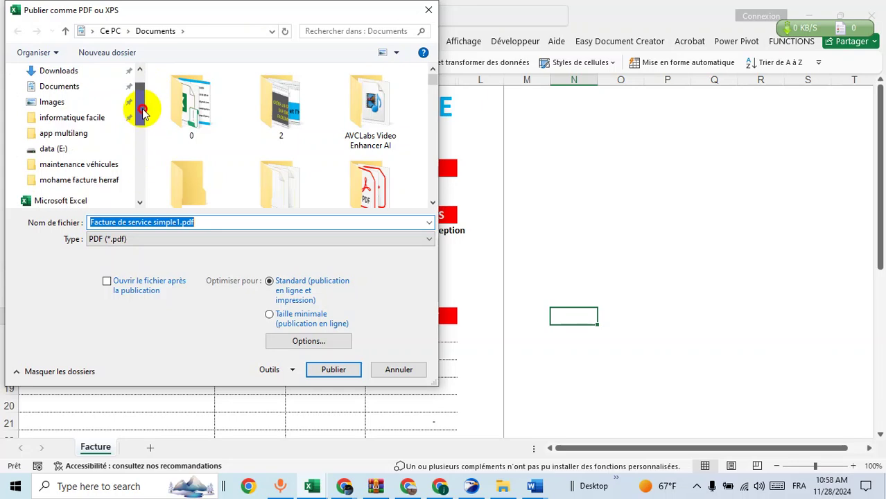
left_click(101, 182)
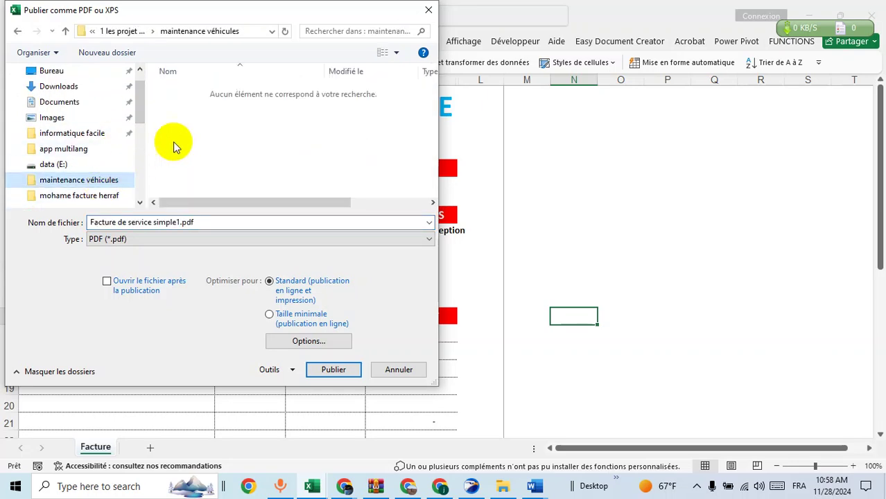
left_click(335, 370)
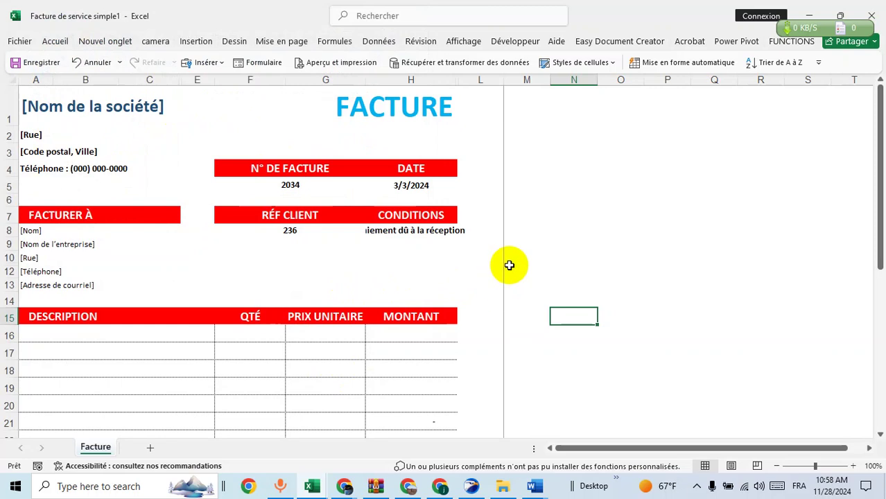
left_click(513, 489)
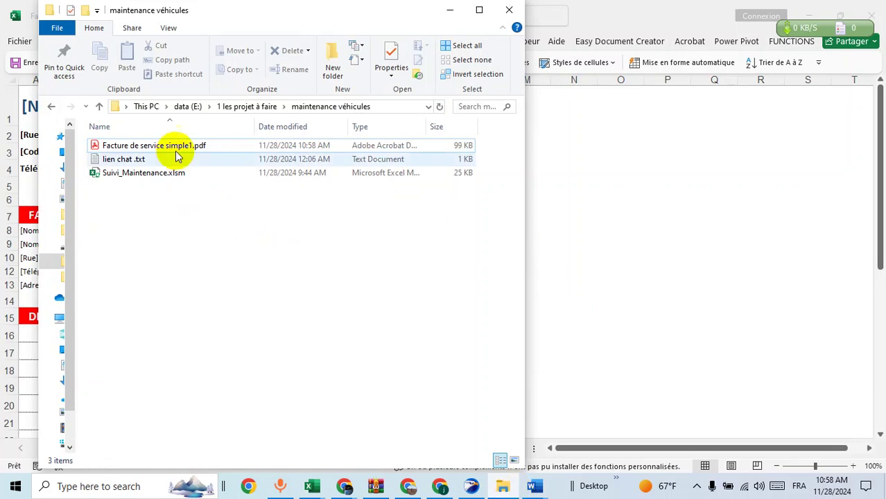
double_click(173, 148)
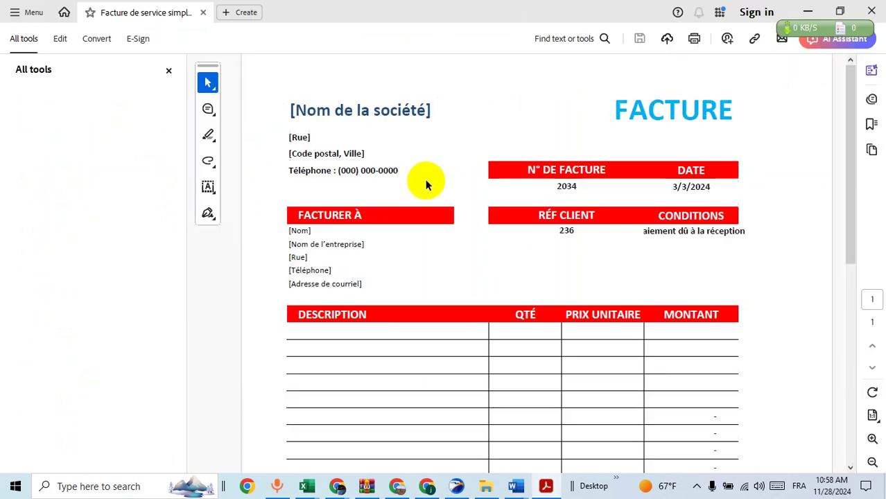
Step: Review the invoice PDF in Acrobat, then minimize Acrobat to reveal the maintenance véhicules folder
scroll(742, 242, "down", 4)
scroll(742, 242, "up", 3)
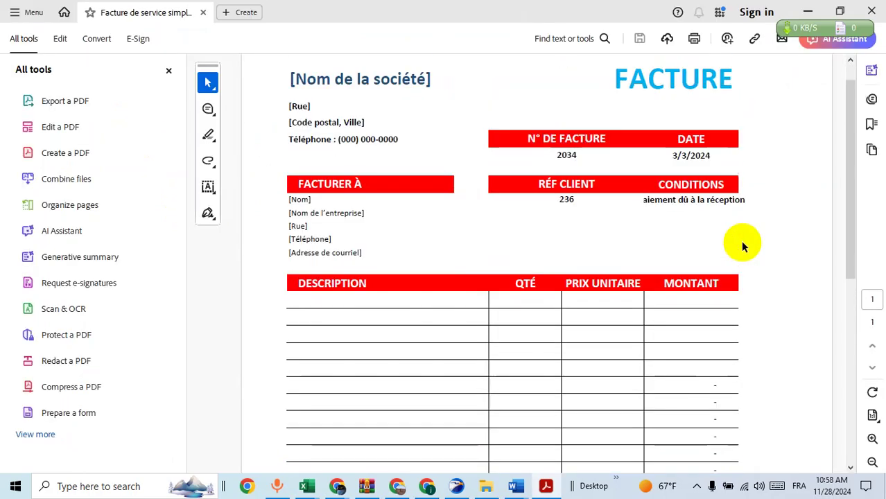
left_click(471, 271)
left_click(808, 12)
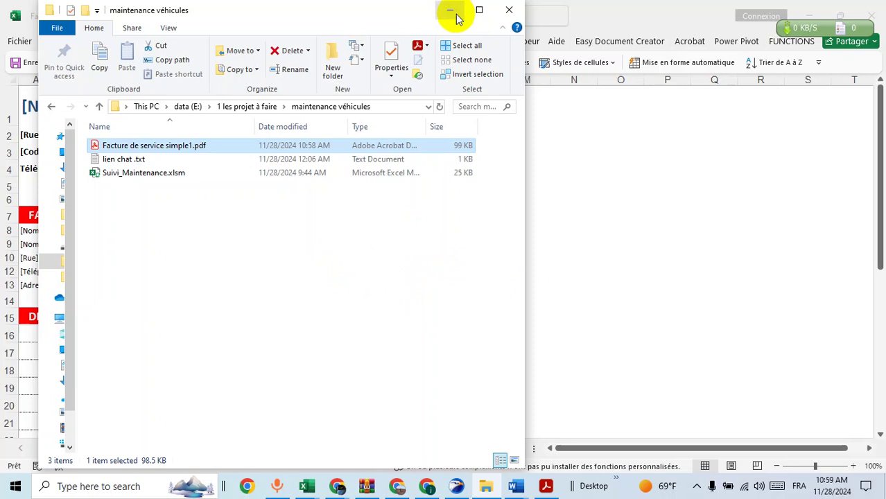
Step: Minimize the maintenance véhicules folder window to return to the Facture sheet in Excel
left_click(451, 10)
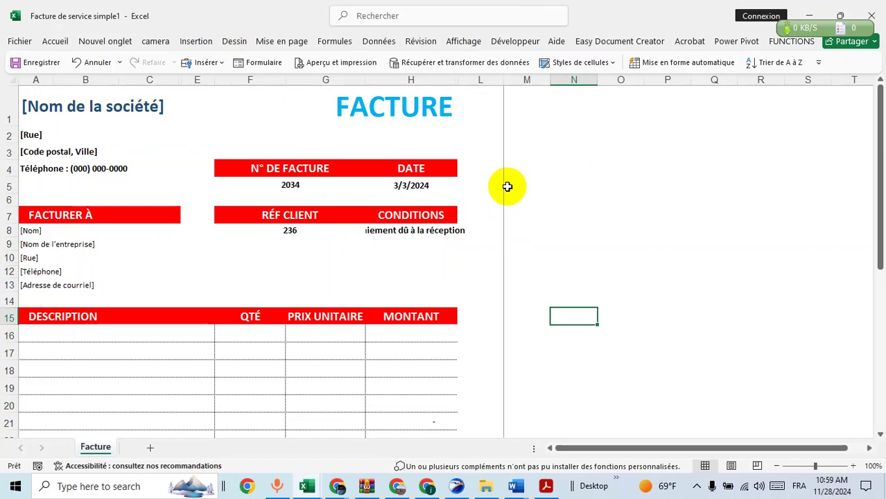